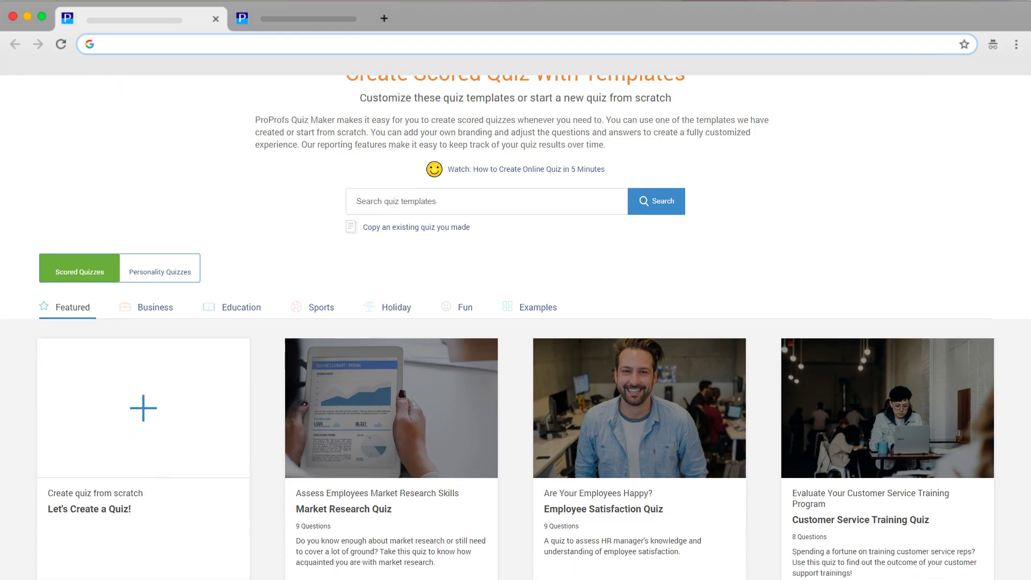
{"action": "scroll", "coordinate": [515, 322], "scroll_direction": "down", "scroll_amount": 4}
{"action": "scroll", "coordinate": [516, 322], "scroll_direction": "down", "scroll_amount": 5}
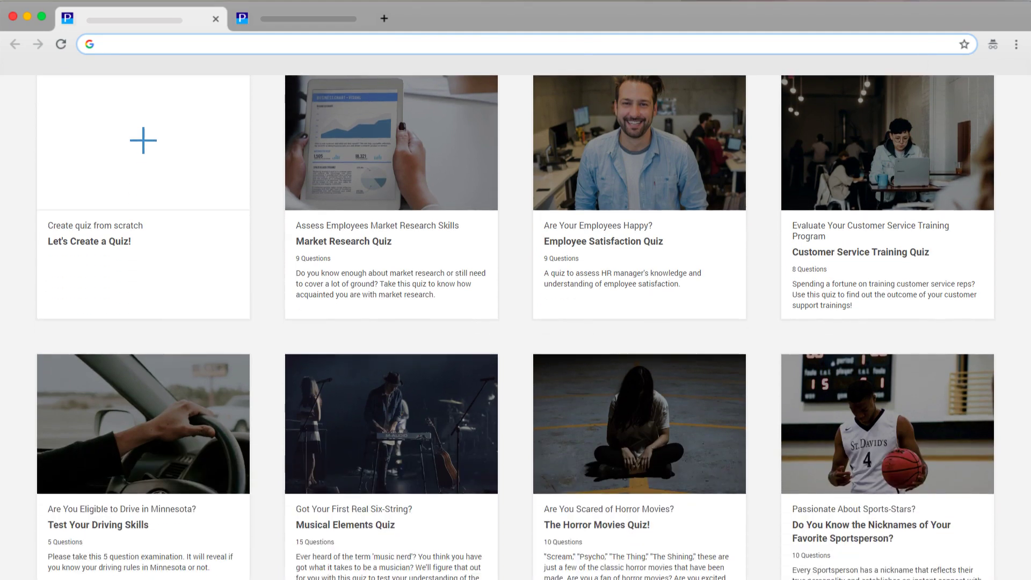
{"action": "scroll", "coordinate": [516, 322], "scroll_direction": "down", "scroll_amount": 5}
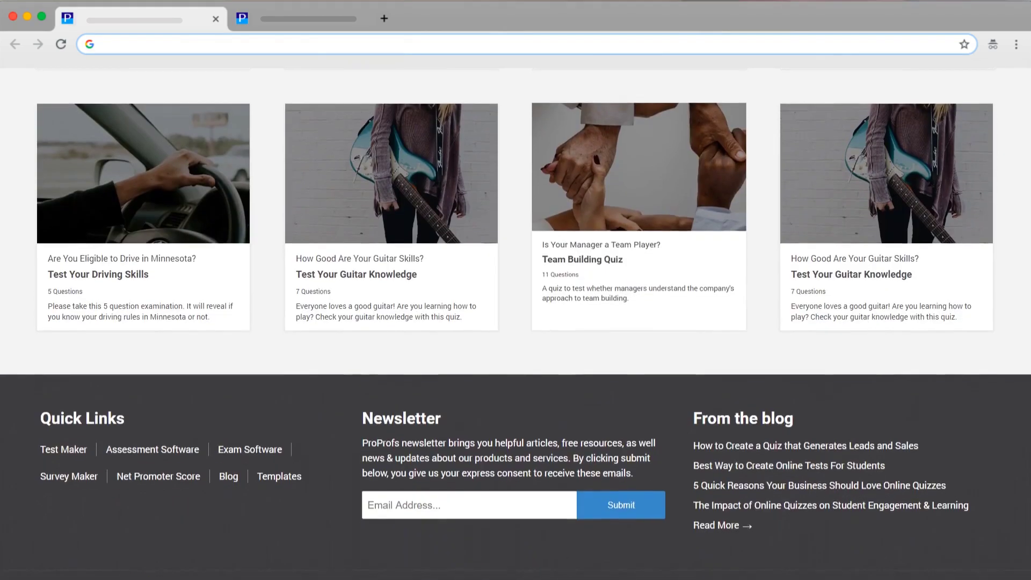
{"action": "scroll", "coordinate": [516, 323], "scroll_direction": "up", "scroll_amount": 8}
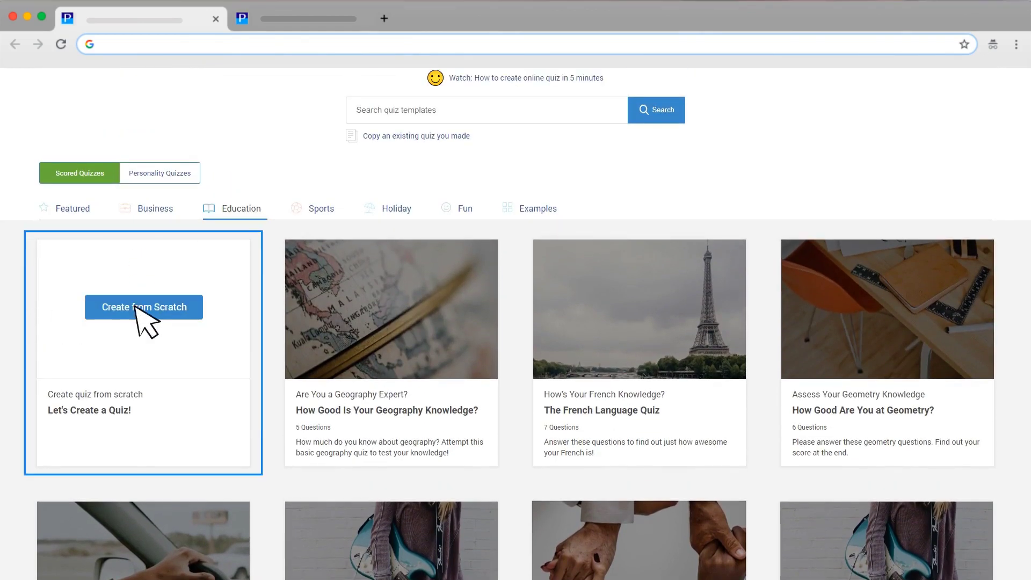
Choose Create from Scratch and scroll through the sample quiz editor
{"action": "left_click", "coordinate": [142, 308]}
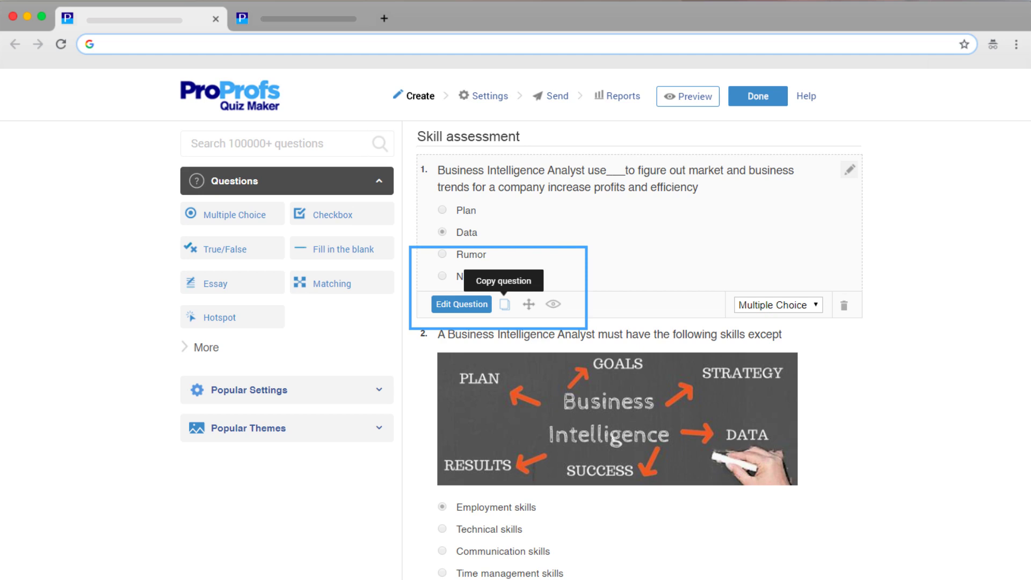
{"action": "scroll", "coordinate": [633, 322], "scroll_direction": "down", "scroll_amount": 5}
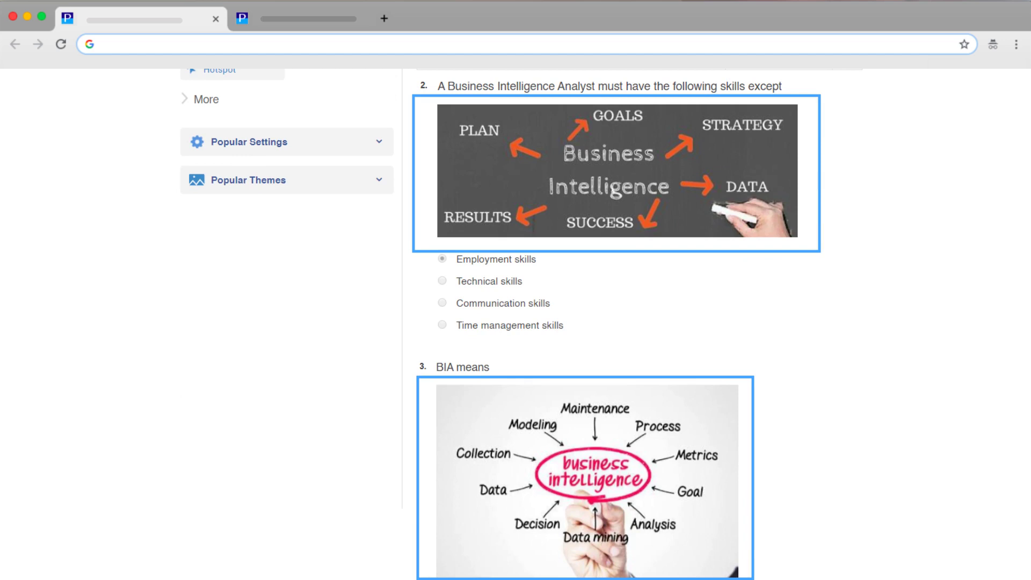
{"action": "scroll", "coordinate": [634, 322], "scroll_direction": "up", "scroll_amount": 4}
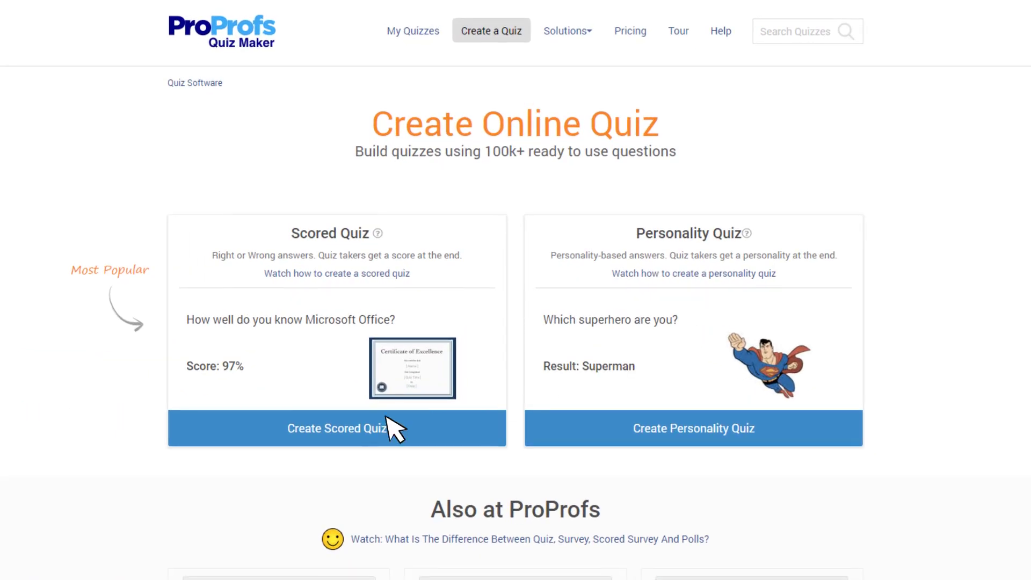
Pick Create Scored Quiz, browse the template gallery, and start a blank quiz from scratch
{"action": "left_click", "coordinate": [349, 427]}
{"action": "scroll", "coordinate": [516, 323], "scroll_direction": "down", "scroll_amount": 4}
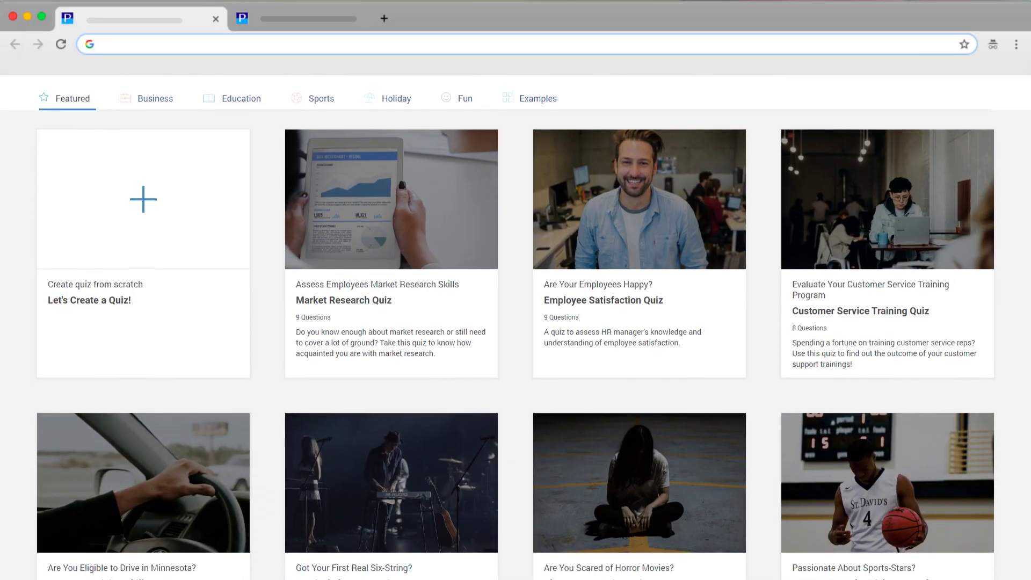
{"action": "scroll", "coordinate": [516, 327], "scroll_direction": "down", "scroll_amount": 5}
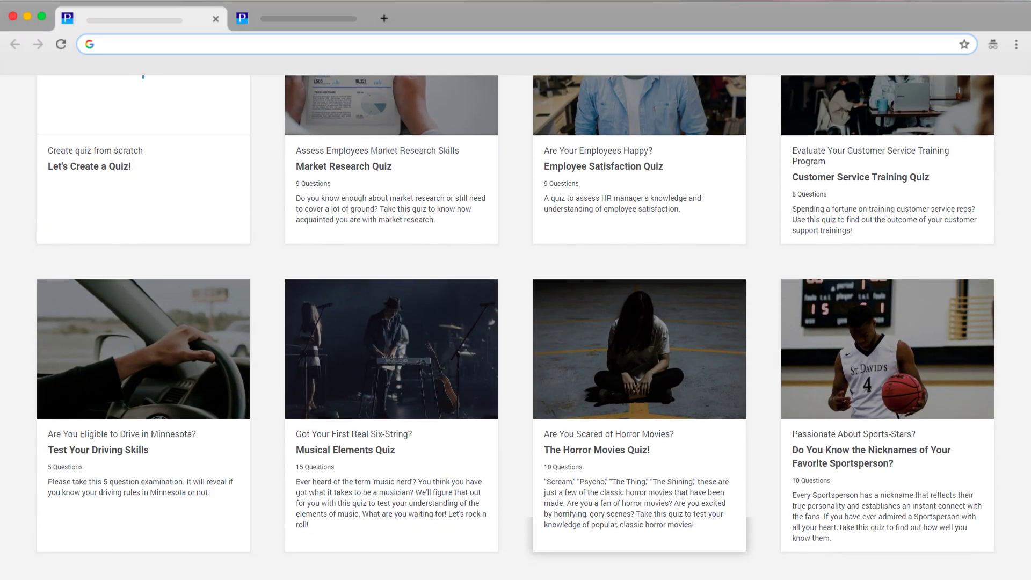
{"action": "scroll", "coordinate": [515, 327], "scroll_direction": "down", "scroll_amount": 5}
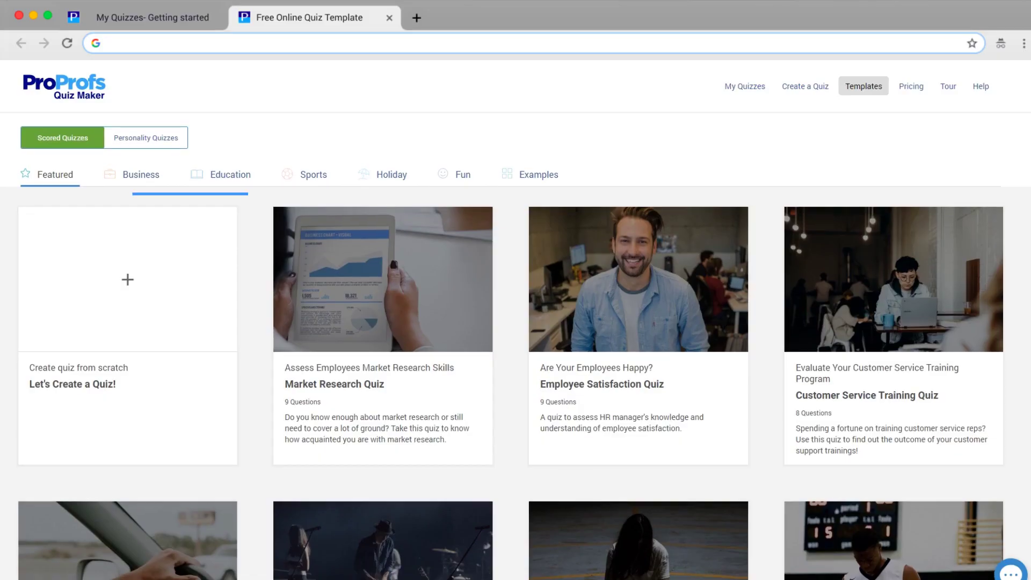
{"action": "mouse_move", "coordinate": [94, 256]}
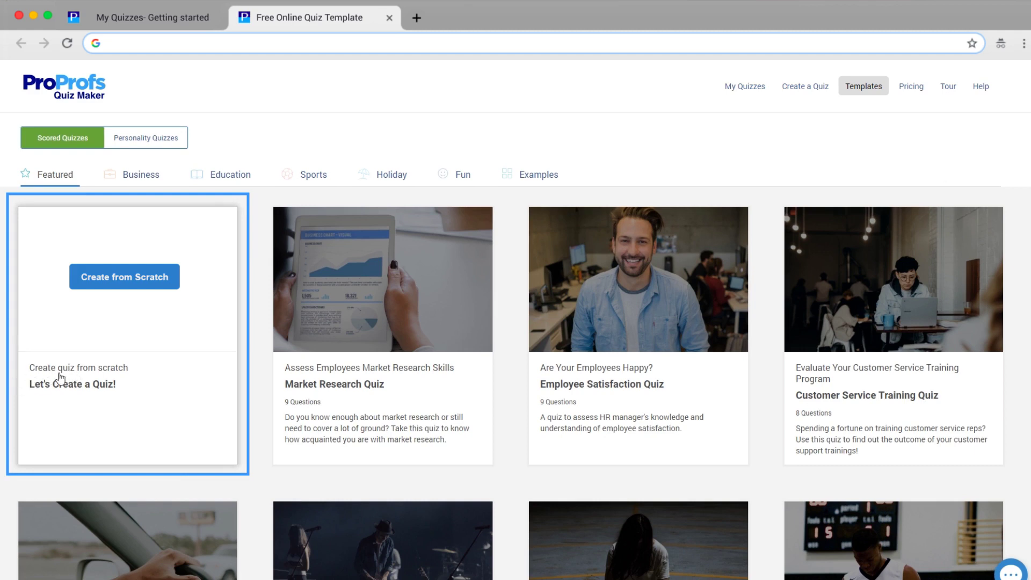
{"action": "left_click", "coordinate": [128, 285]}
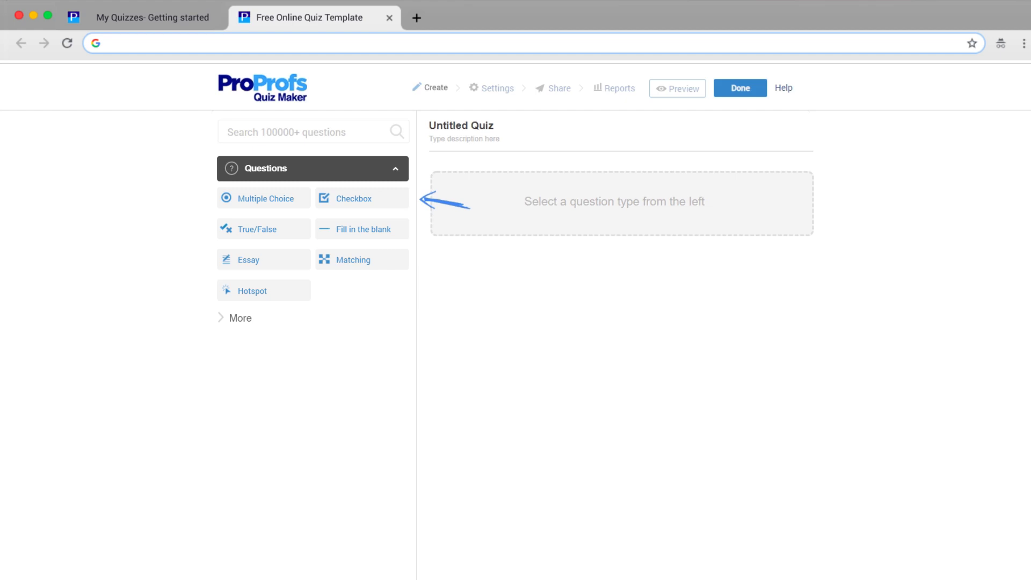
Title the quiz 'The Best Quiz Ever', set a laptop-chart cover image, and paste the marketing description
{"action": "left_click", "coordinate": [474, 129]}
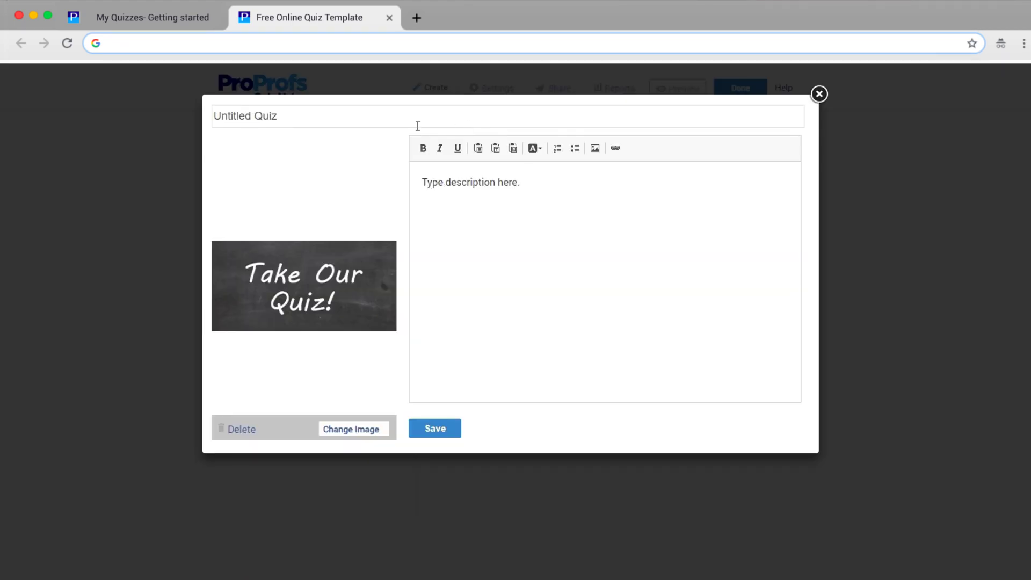
{"action": "left_click", "coordinate": [362, 117]}
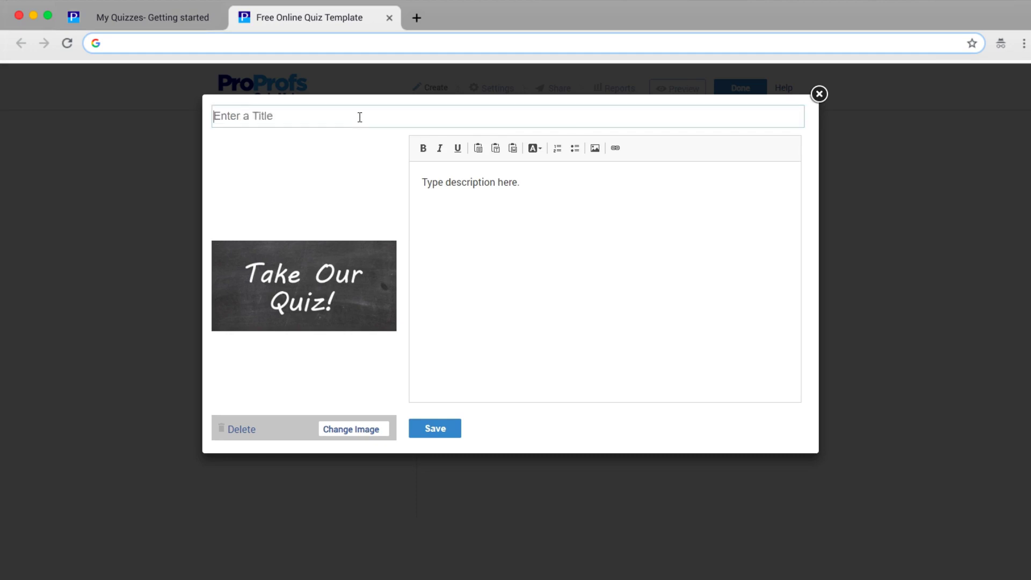
{"action": "type", "text": "The Best Quiz Ever"}
{"action": "left_click", "coordinate": [353, 430]}
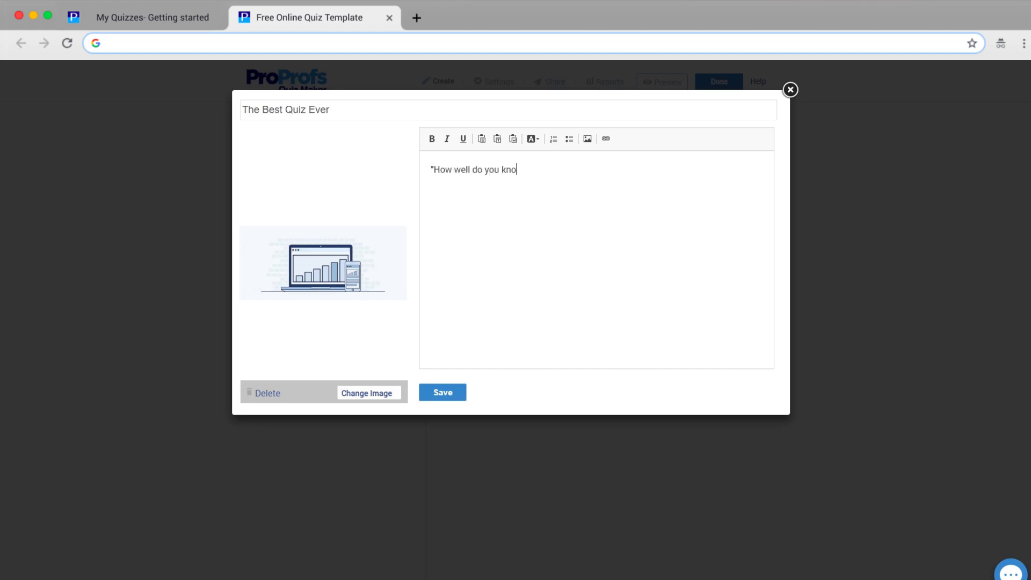
{"action": "type", "text": "digital marketing? This quiz is designed to assess the performance of an employee in the digital marketing domain.\""}
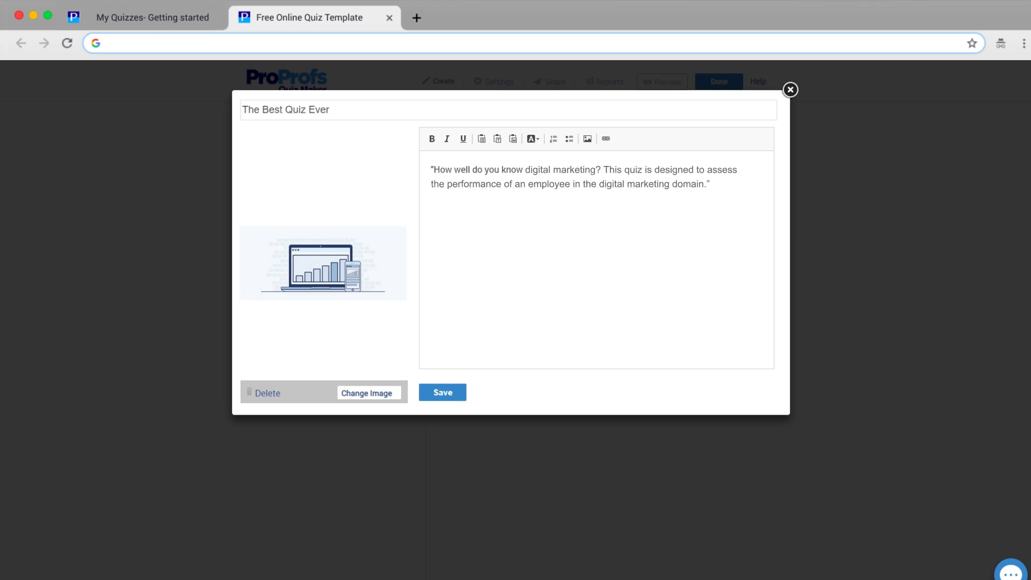
Save the quiz title, image and description, then expand More question types
{"action": "left_click", "coordinate": [443, 393]}
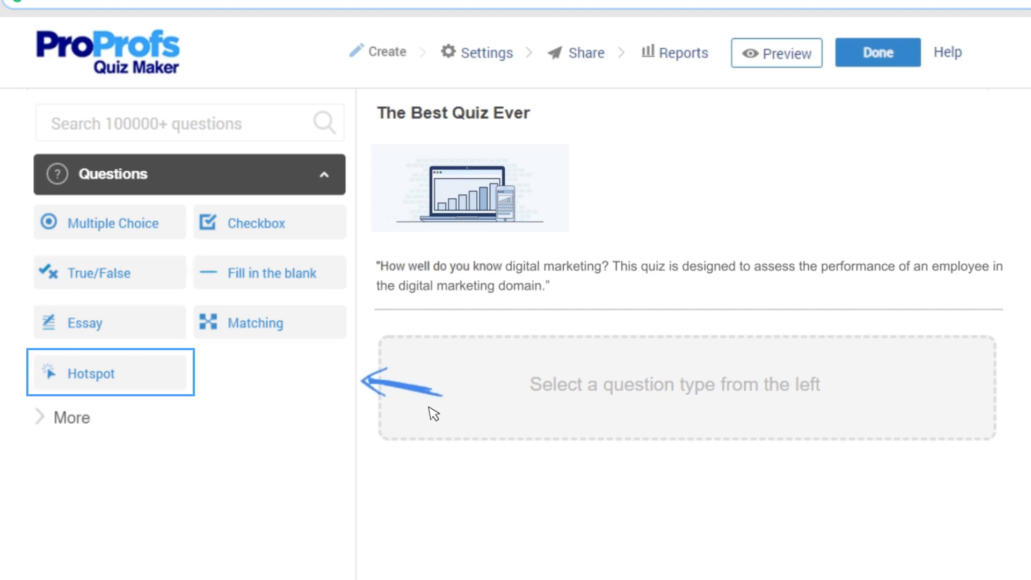
{"action": "left_click", "coordinate": [72, 417]}
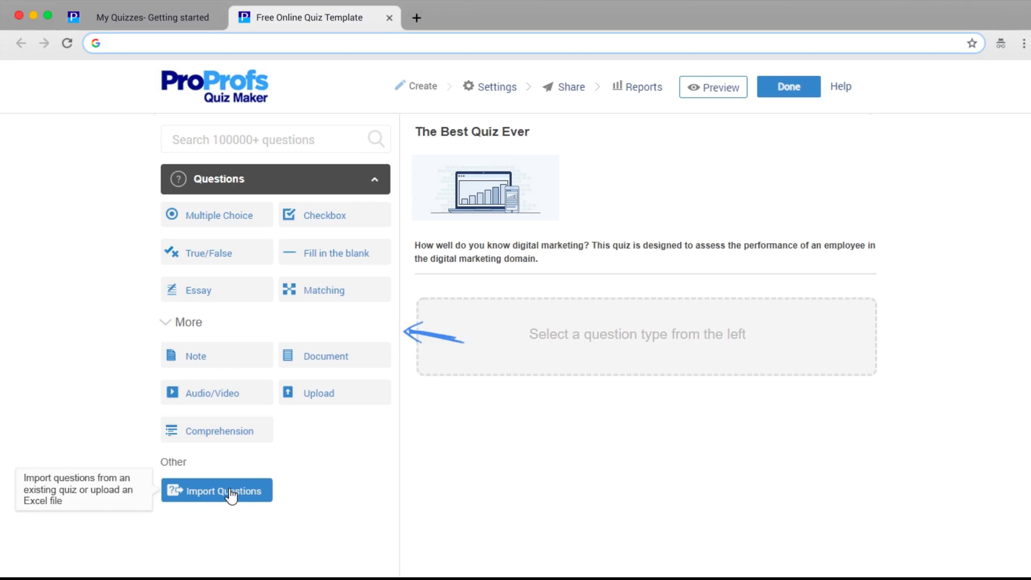
Add a multiple-choice question 'What are the 4 P's of marketing?' with a question-mark image
{"action": "left_click", "coordinate": [215, 215]}
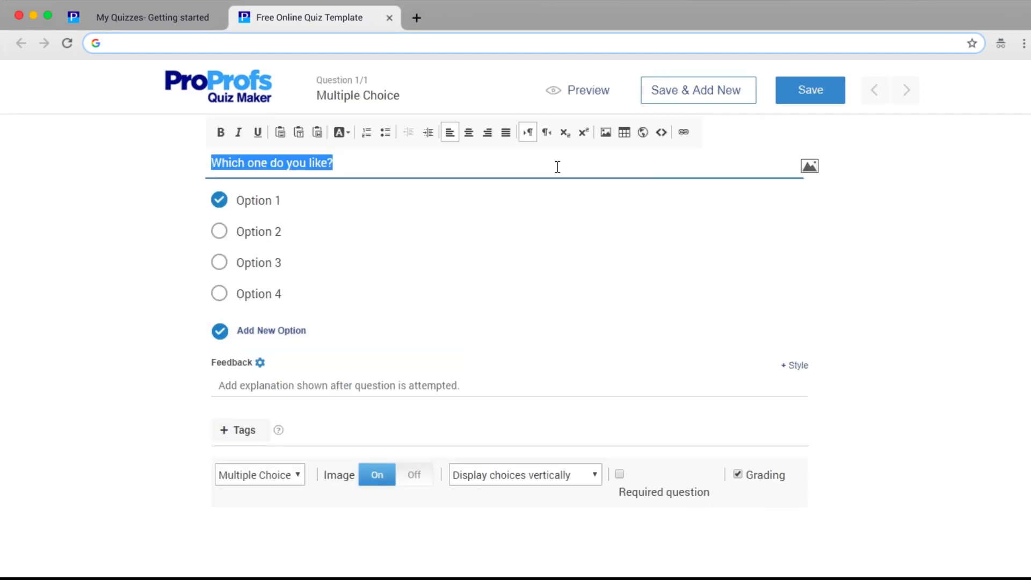
{"action": "left_click", "coordinate": [809, 167]}
{"action": "left_click", "coordinate": [583, 513]}
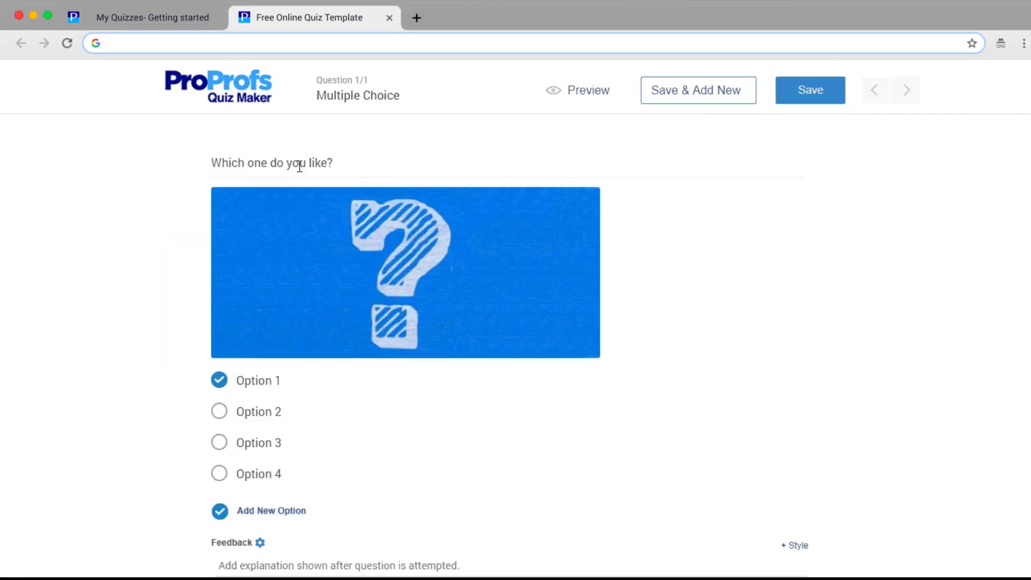
{"action": "type", "text": "What are the 4 P's of marketing?"}
Enter three answer options, mark 'Product, Price, Promotion, Place' correct, and write the feedback explanation
{"action": "left_click", "coordinate": [257, 380]}
{"action": "type", "text": "Product, Price, Production, Place"}
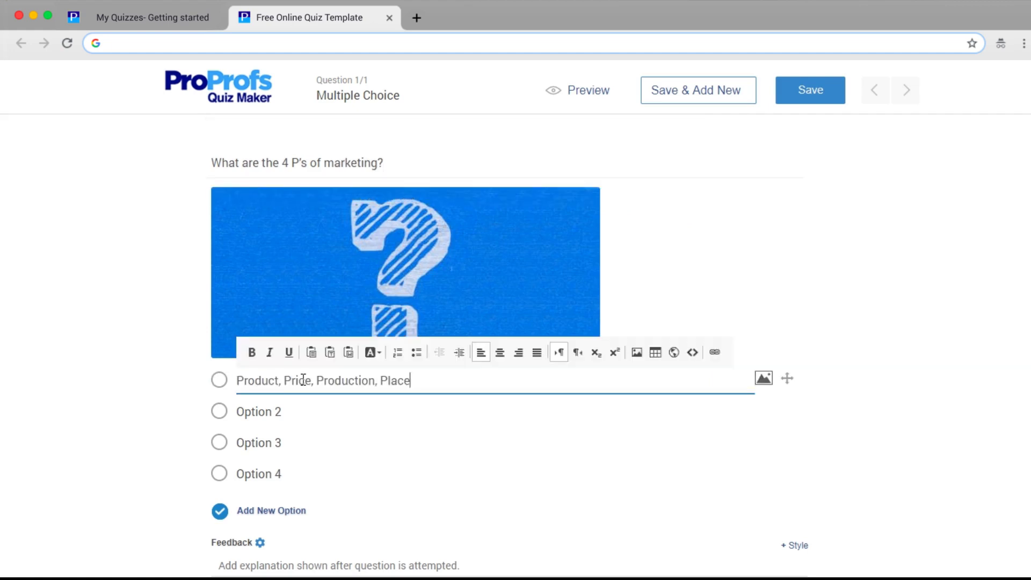
{"action": "left_click", "coordinate": [258, 412]}
{"action": "type", "text": "Packaging, Point, Price, Place"}
{"action": "left_click", "coordinate": [258, 442]}
{"action": "type", "text": "Product, Price, Promotion, Place"}
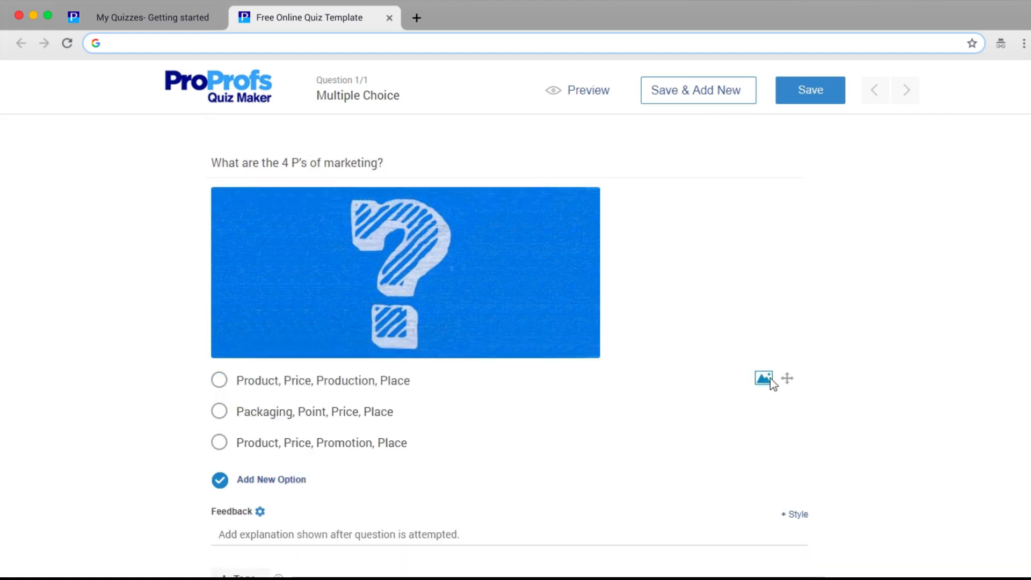
{"action": "left_click", "coordinate": [473, 419]}
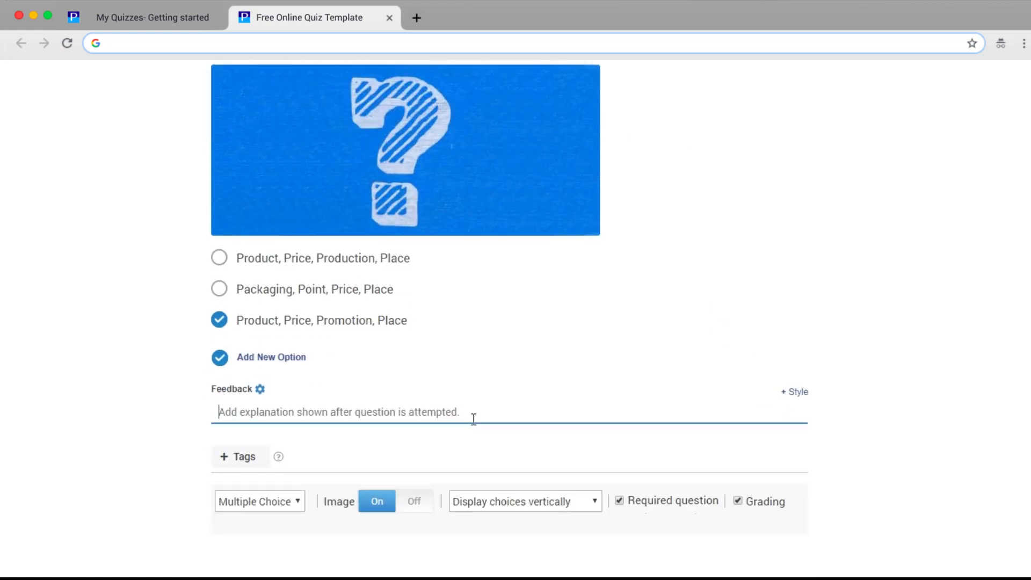
{"action": "type", "text": "Promotion includes all forms of marketing and advertising, and place typically refers to the product's distribution channels."}
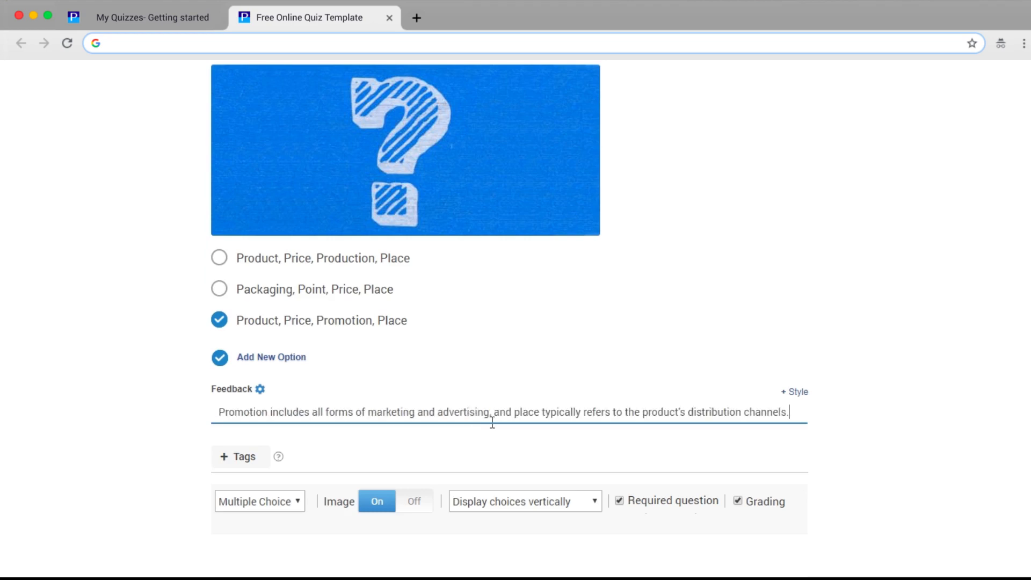
{"action": "left_click", "coordinate": [866, 453]}
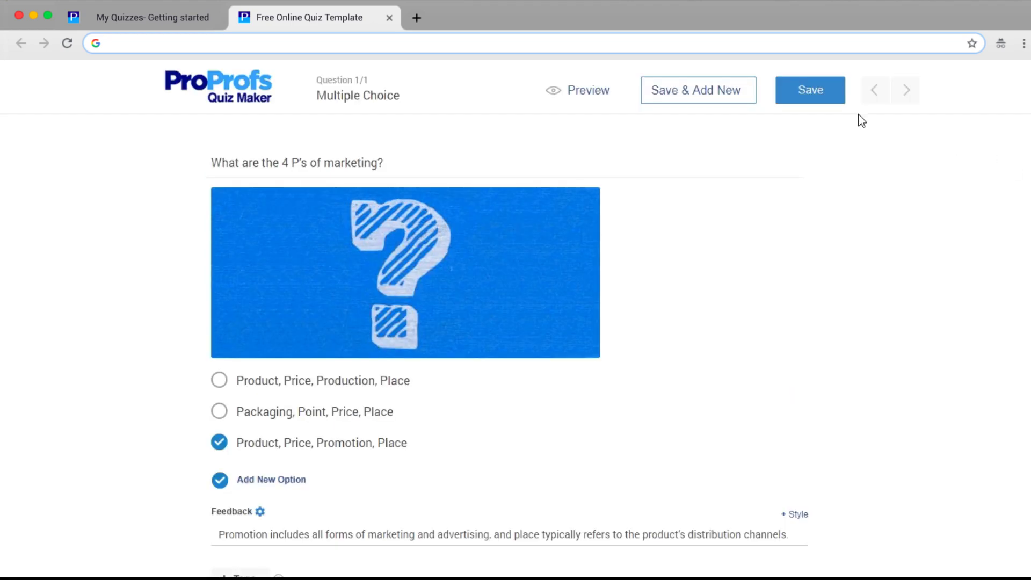
Search the question library for 'twitter marketing' and add all SMBT14 - Twitter Marketing questions
{"action": "left_click", "coordinate": [817, 98]}
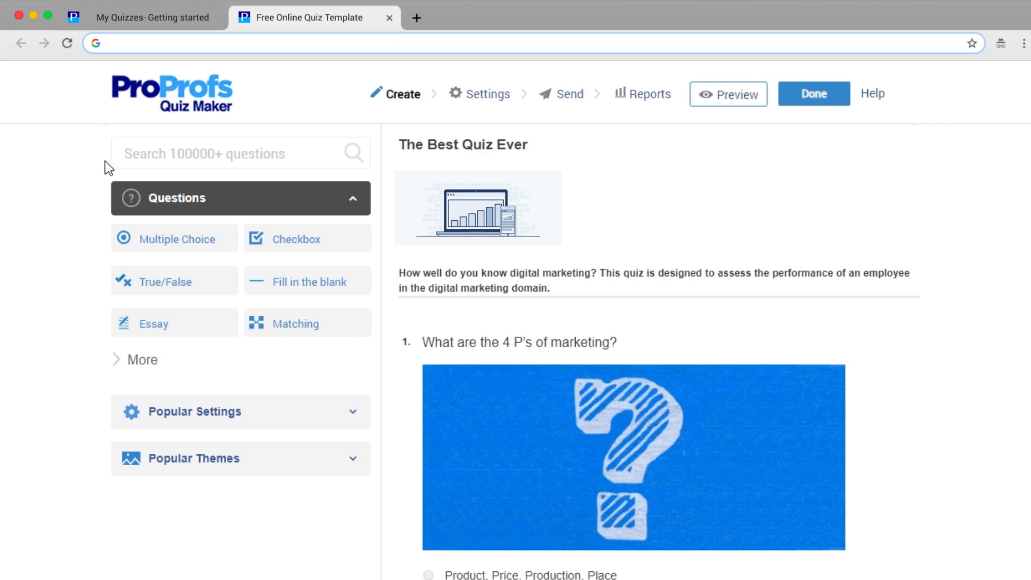
{"action": "left_click", "coordinate": [212, 153]}
{"action": "type", "text": "twitter"}
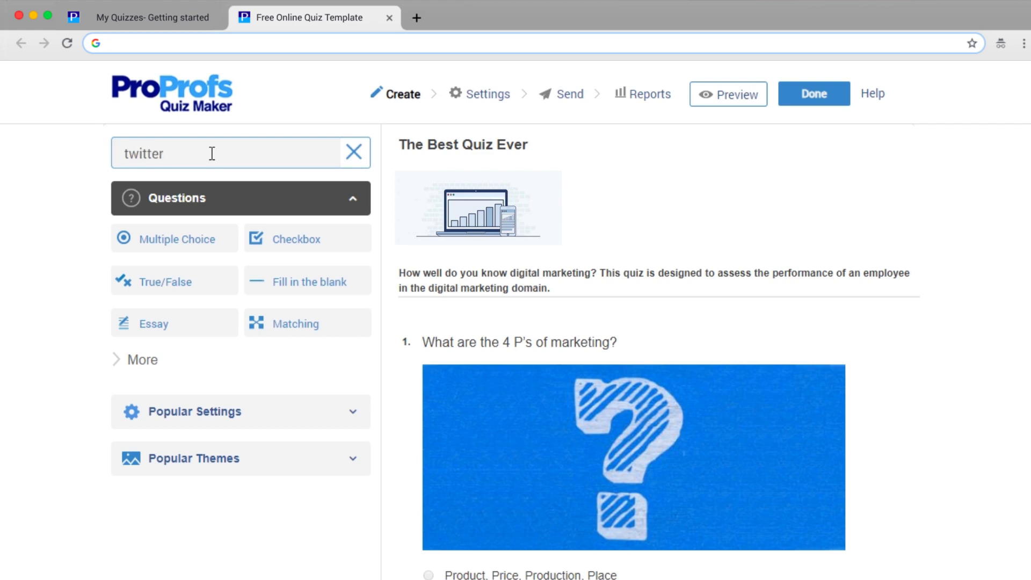
{"action": "type", "text": " marketing"}
{"action": "key", "text": "Return"}
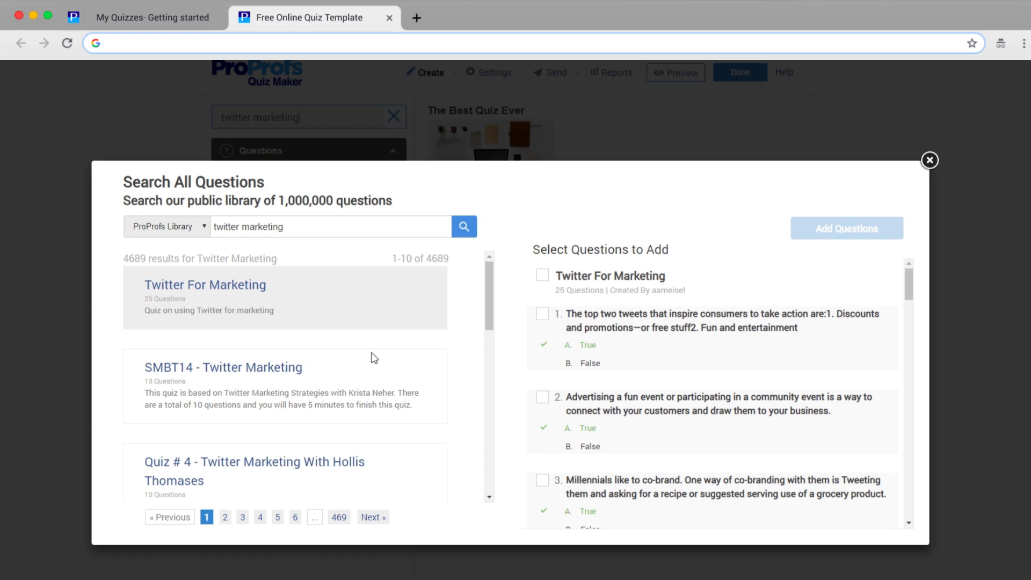
{"action": "left_click", "coordinate": [252, 385]}
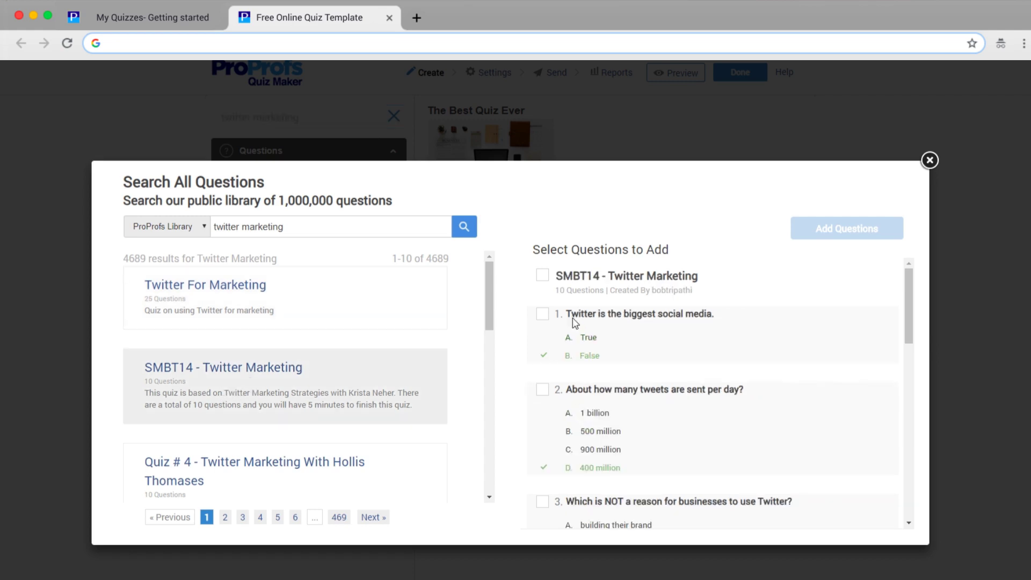
{"action": "left_click", "coordinate": [542, 275]}
{"action": "left_click", "coordinate": [841, 230]}
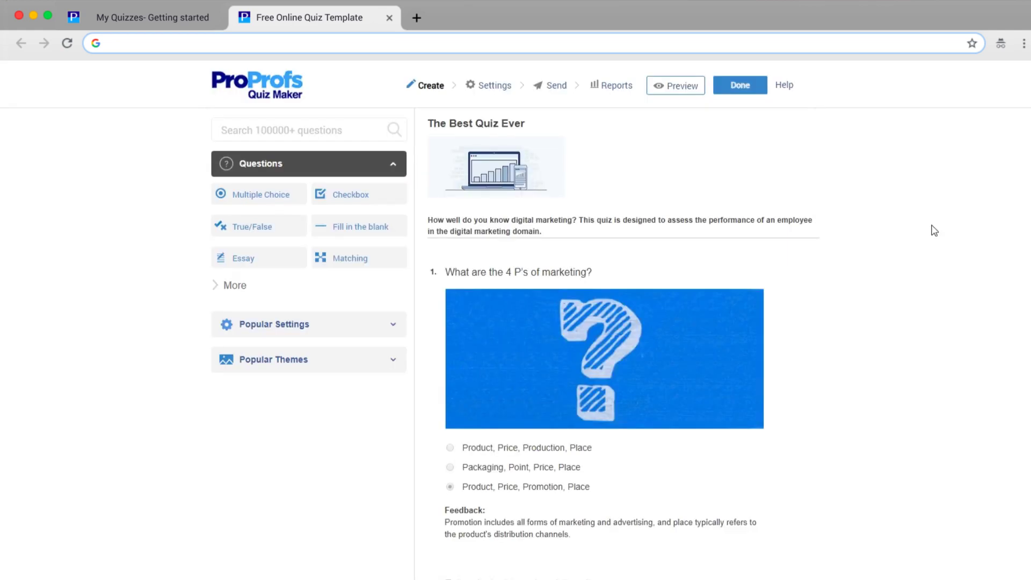
Check question 2, then view The Best Quiz Ever's share link, social options and embed code
{"action": "left_click", "coordinate": [473, 322]}
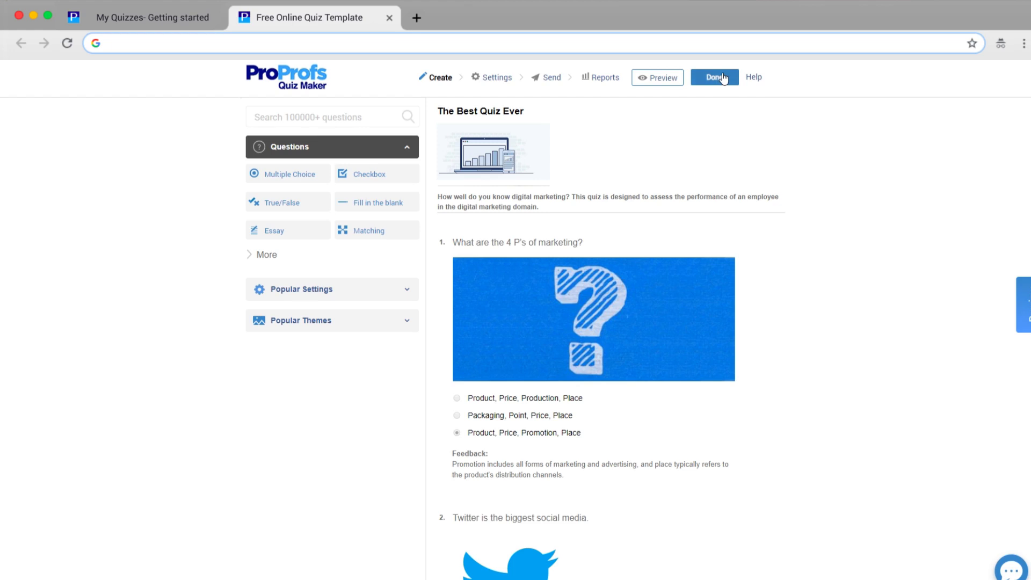
{"action": "left_click", "coordinate": [720, 78]}
{"action": "left_click", "coordinate": [618, 303]}
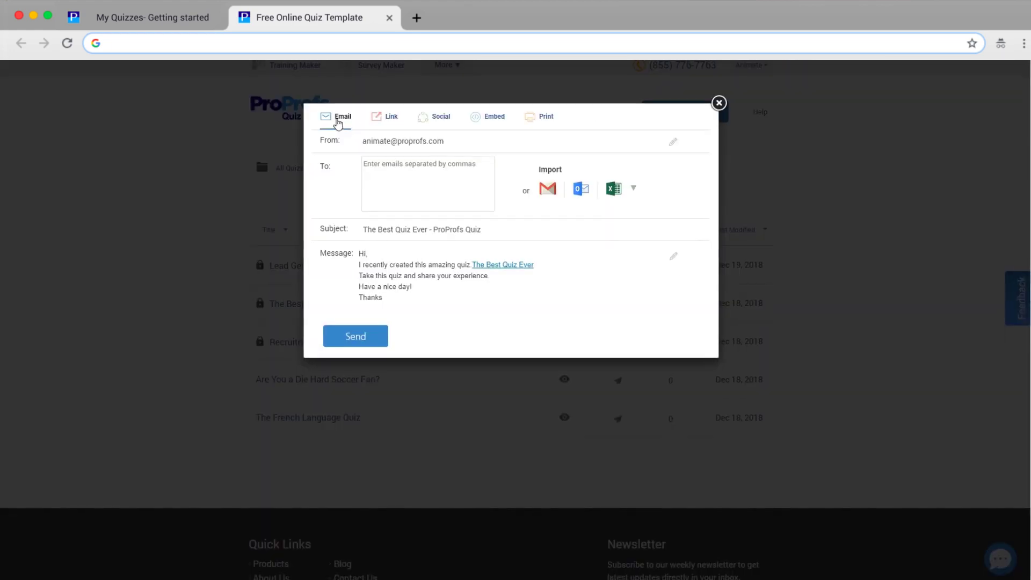
{"action": "left_click", "coordinate": [389, 117]}
{"action": "left_click", "coordinate": [438, 118]}
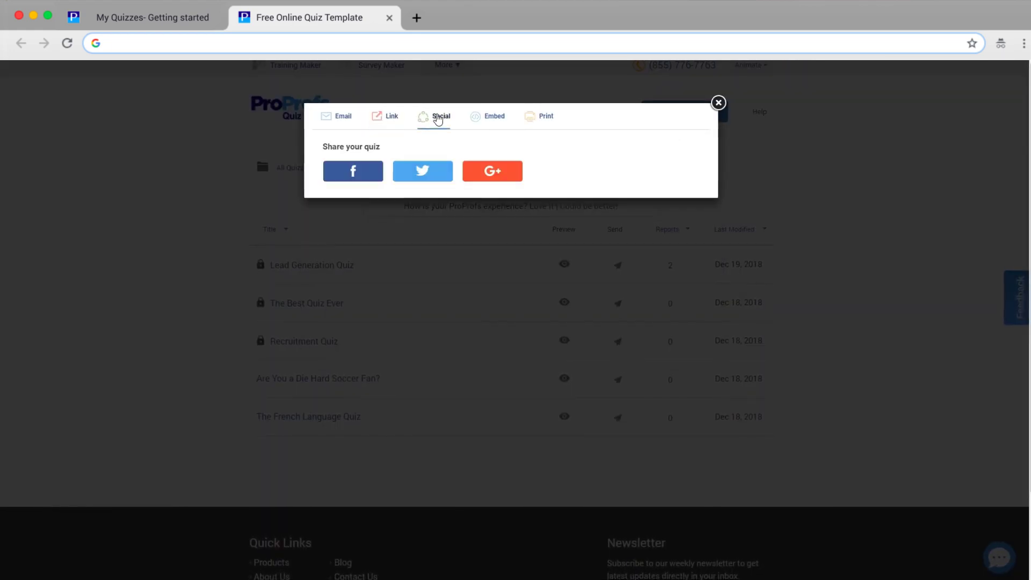
{"action": "left_click", "coordinate": [497, 117]}
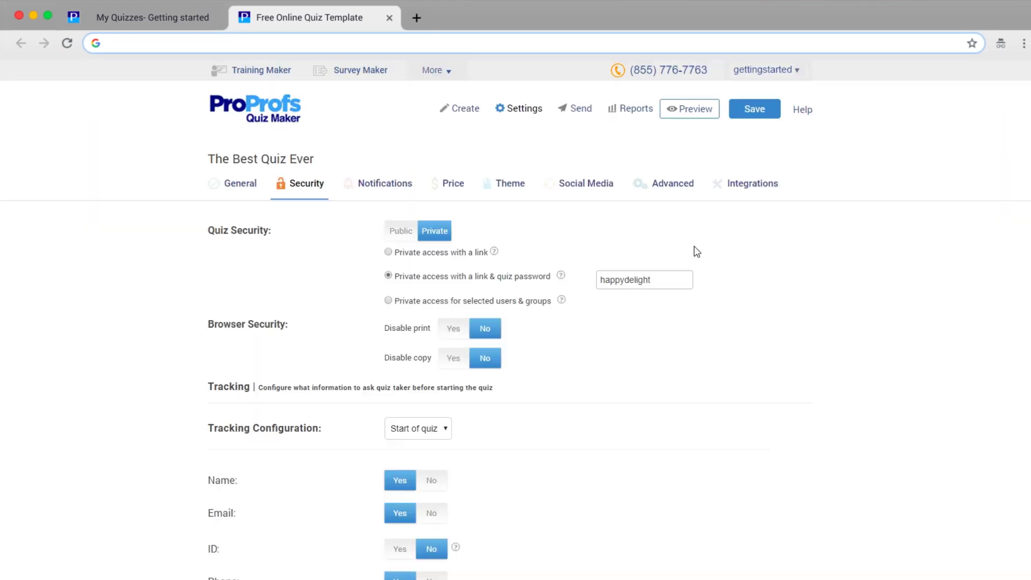
Upload a logo file in the Theme settings' Logo section and preview the quiz with it
{"action": "left_click", "coordinate": [529, 192]}
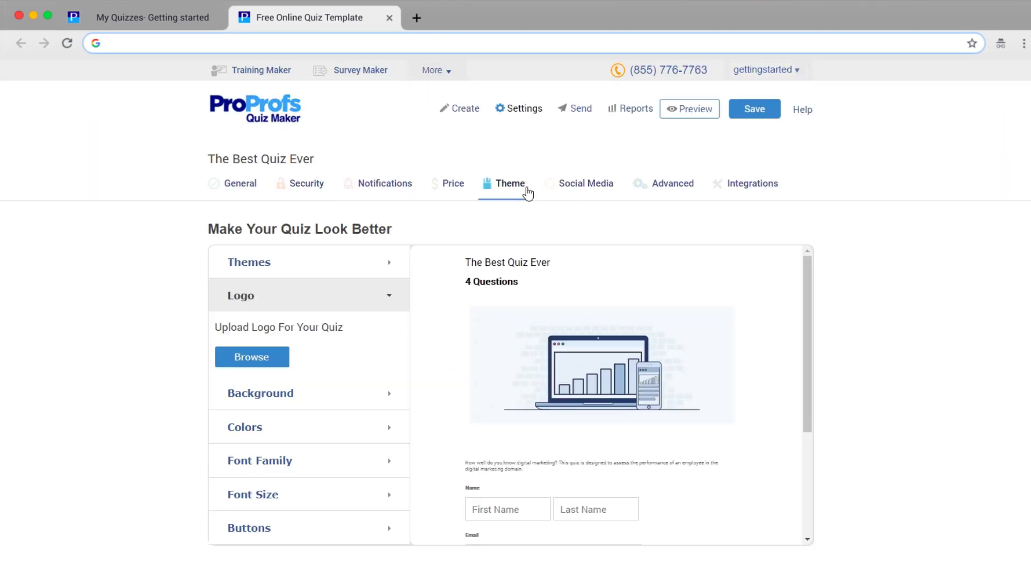
{"action": "scroll", "coordinate": [278, 247], "scroll_direction": "down", "scroll_amount": 2}
{"action": "left_click", "coordinate": [279, 211]}
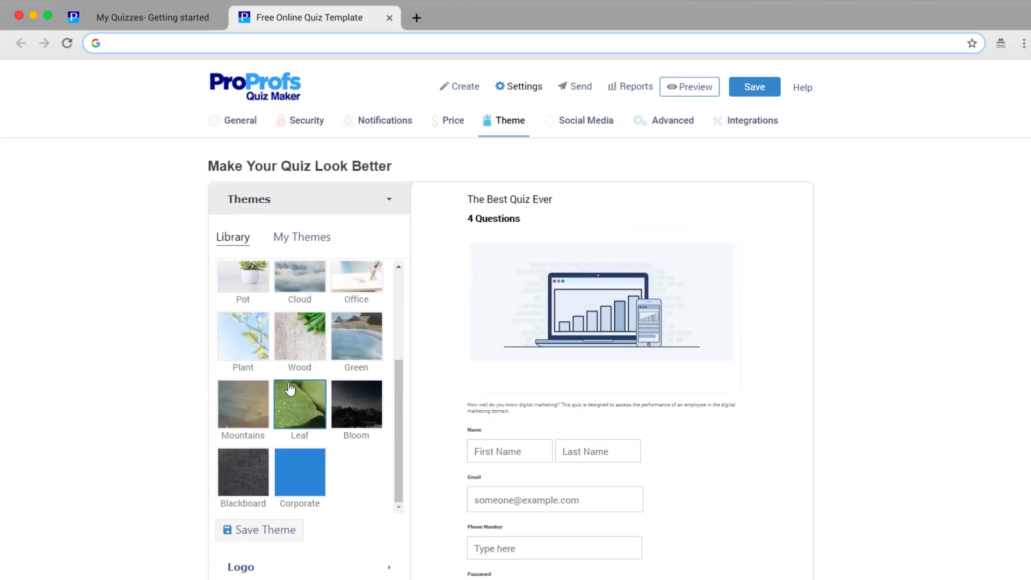
{"action": "scroll", "coordinate": [274, 382], "scroll_direction": "down", "scroll_amount": 5}
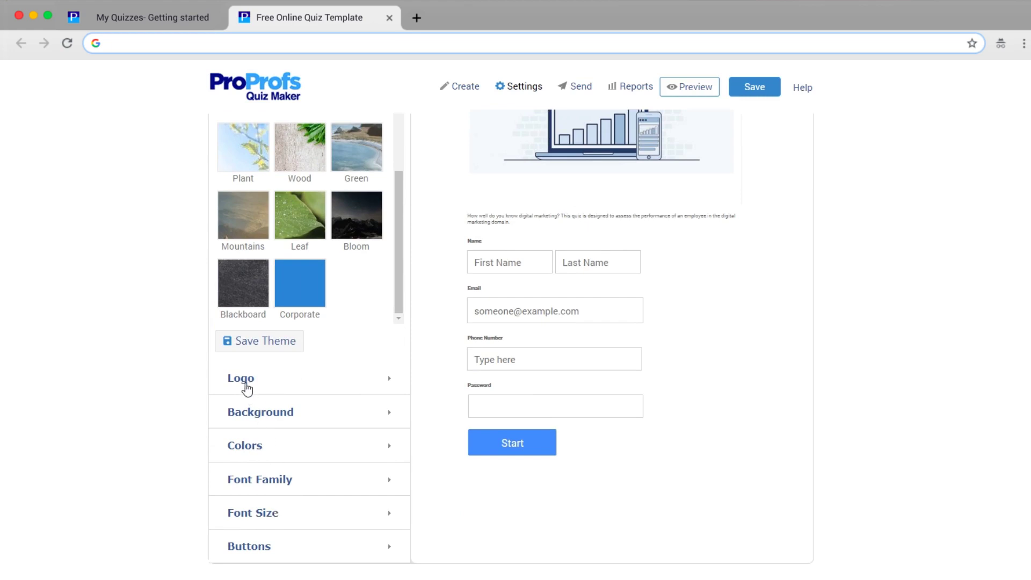
{"action": "left_click", "coordinate": [247, 378]}
{"action": "left_click", "coordinate": [250, 228]}
{"action": "left_click", "coordinate": [97, 184]}
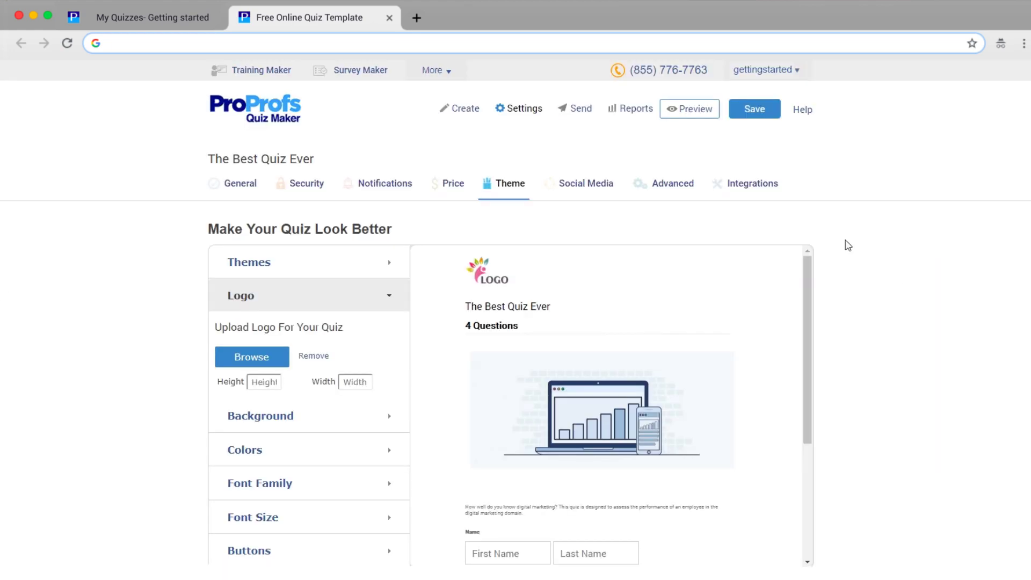
{"action": "left_click", "coordinate": [692, 112]}
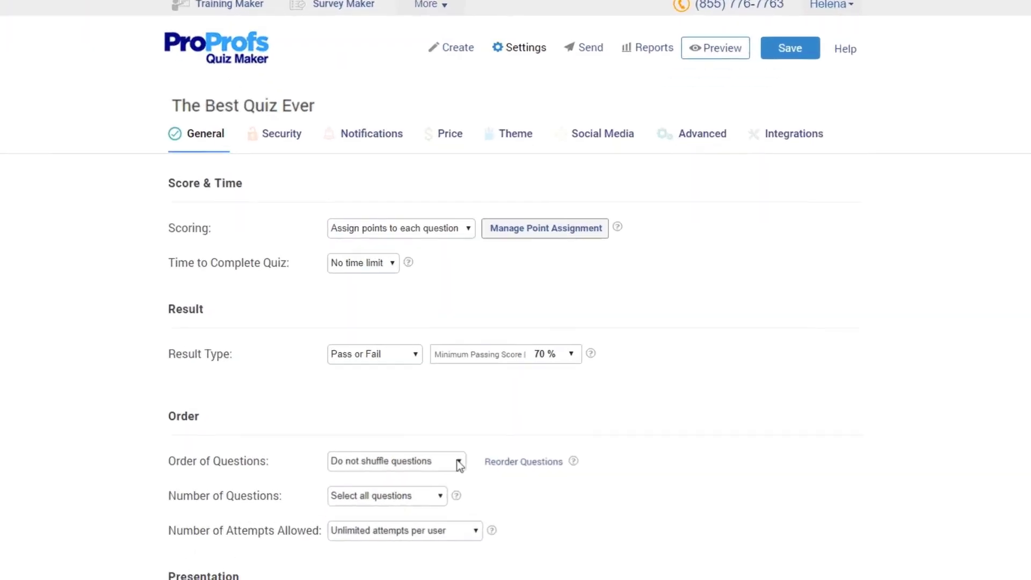
Use Reorder Questions to sort the questions A to Z, then Z to A
{"action": "left_click", "coordinate": [468, 419]}
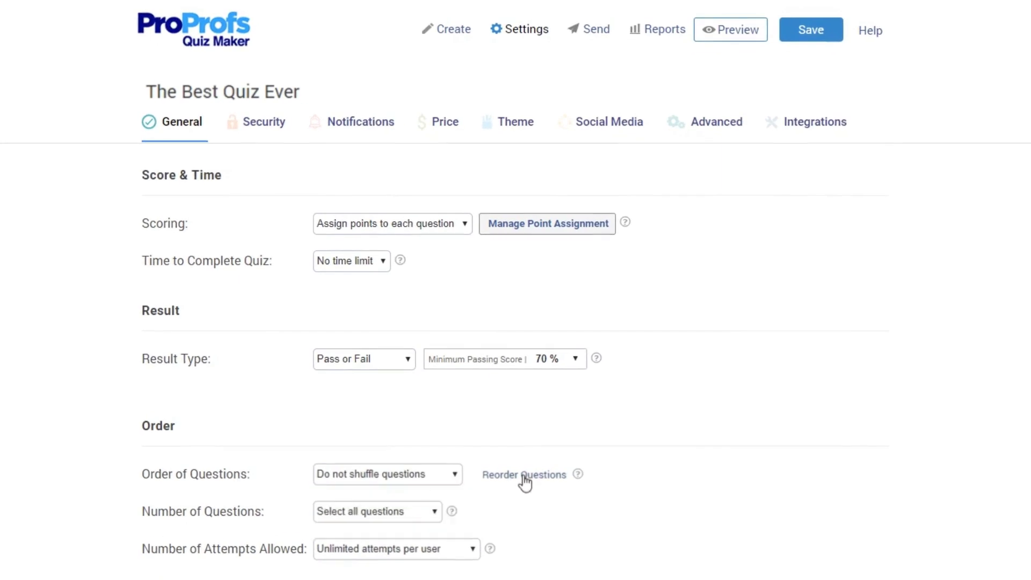
{"action": "left_click", "coordinate": [525, 475]}
{"action": "left_click", "coordinate": [287, 110]}
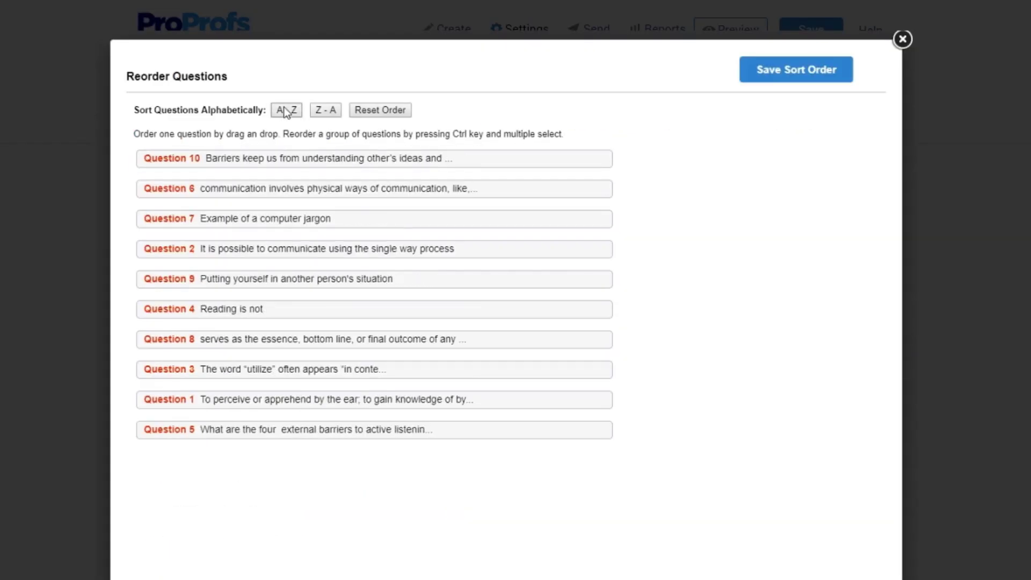
{"action": "left_click", "coordinate": [325, 110]}
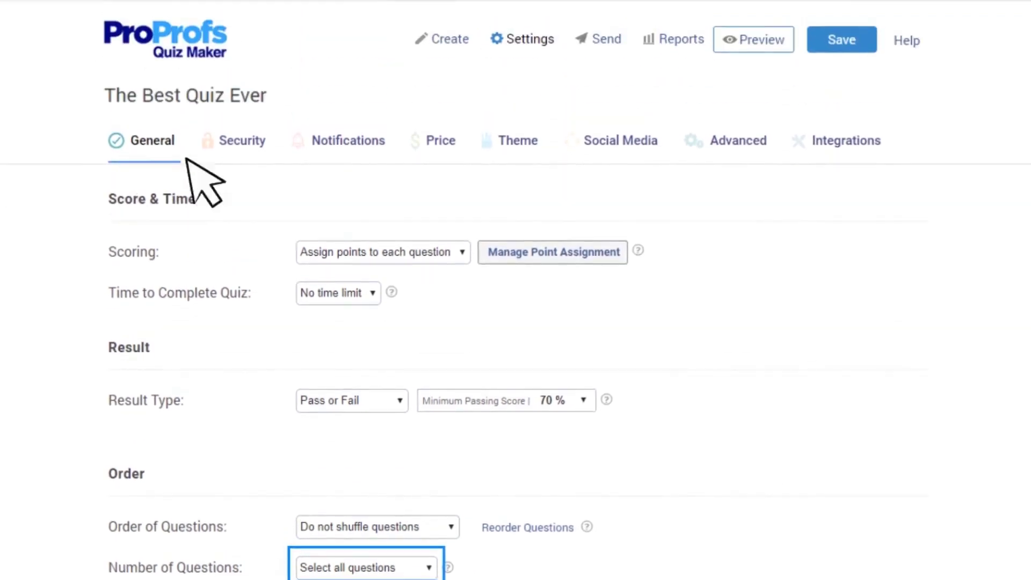
{"action": "left_click", "coordinate": [242, 19]}
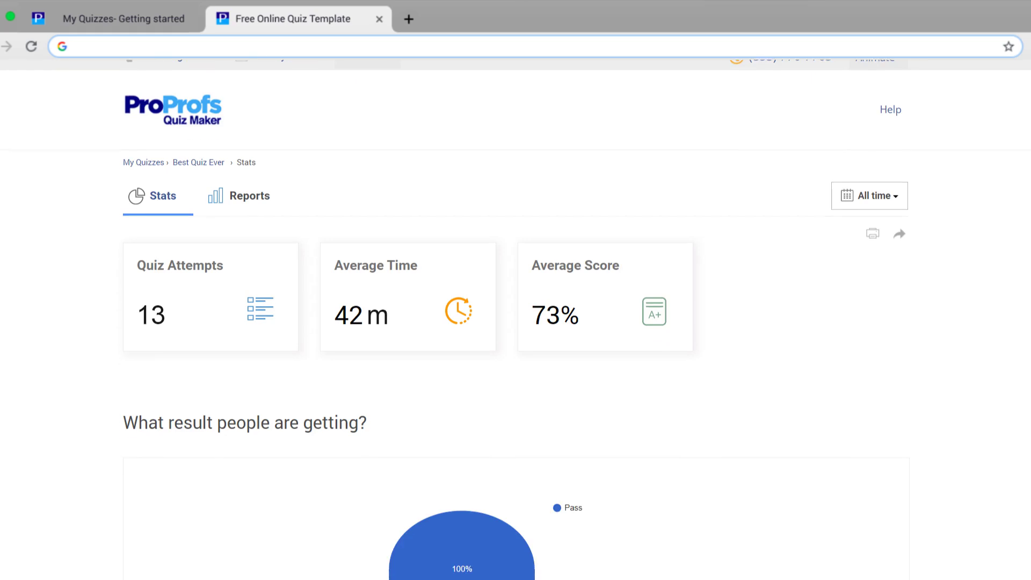
Scroll the Stats report past 13 attempts and 73% average to the most difficult questions
{"action": "scroll", "coordinate": [515, 320], "scroll_direction": "down", "scroll_amount": 3}
{"action": "scroll", "coordinate": [515, 319], "scroll_direction": "down", "scroll_amount": 6}
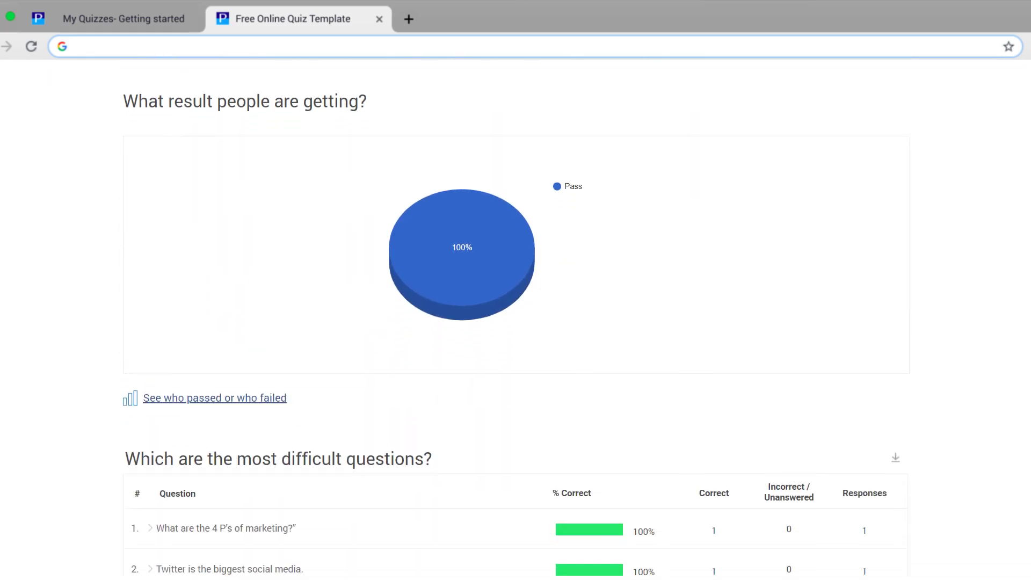
{"action": "scroll", "coordinate": [515, 320], "scroll_direction": "down", "scroll_amount": 6}
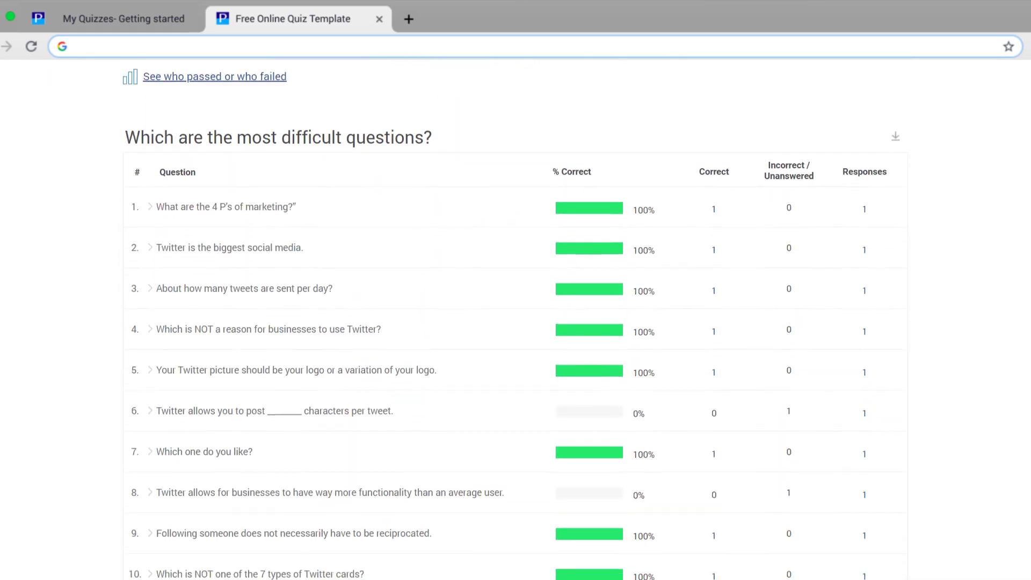
{"action": "scroll", "coordinate": [516, 320], "scroll_direction": "down", "scroll_amount": 1}
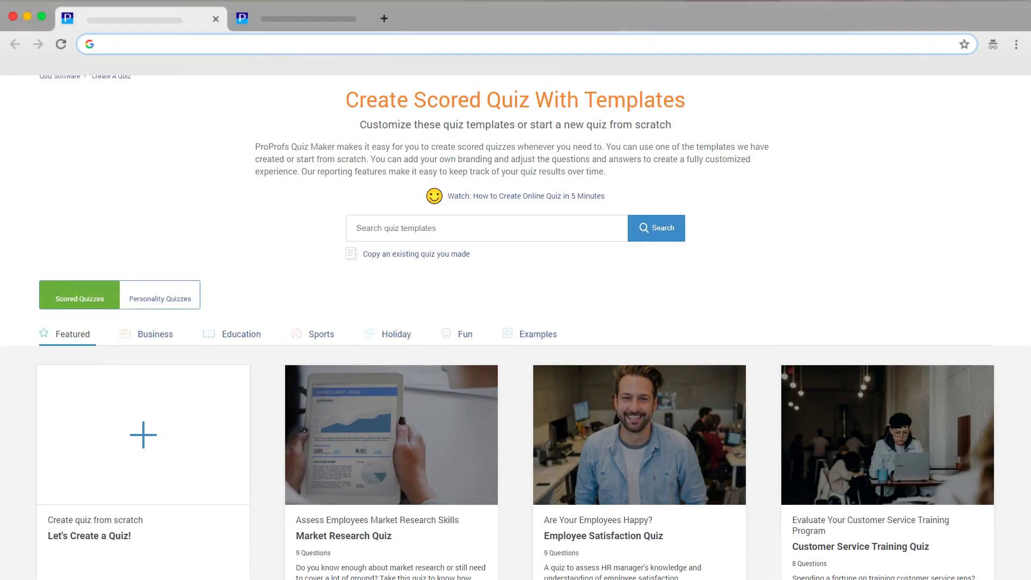
{"action": "scroll", "coordinate": [515, 322], "scroll_direction": "down", "scroll_amount": 4}
{"action": "scroll", "coordinate": [516, 322], "scroll_direction": "down", "scroll_amount": 5}
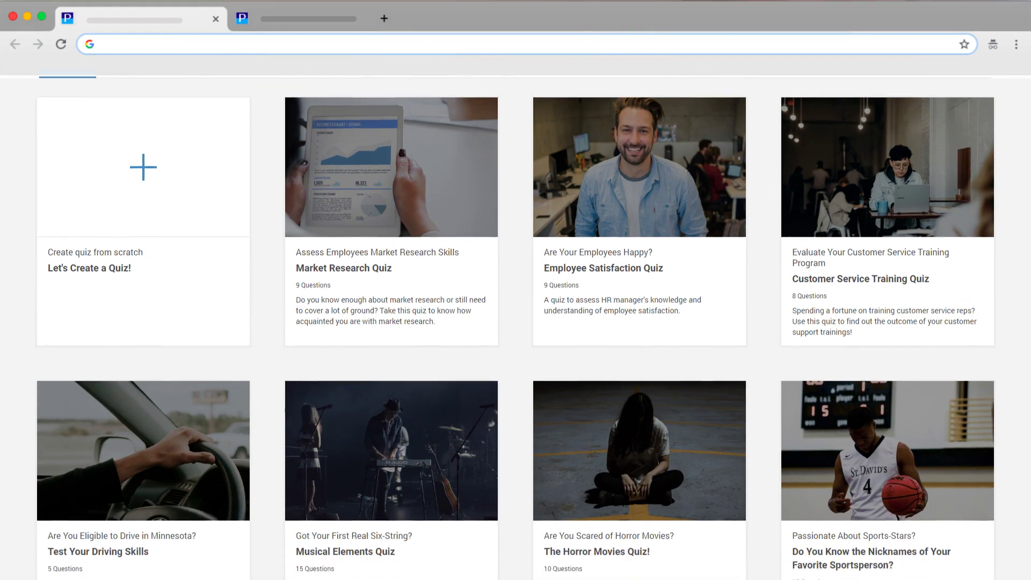
{"action": "scroll", "coordinate": [516, 323], "scroll_direction": "down", "scroll_amount": 5}
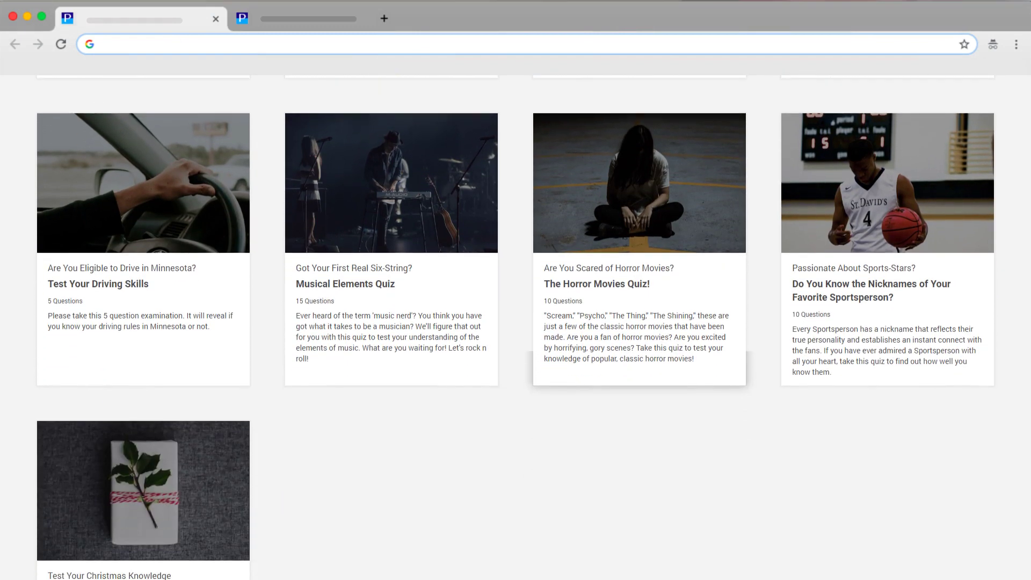
{"action": "scroll", "coordinate": [516, 322], "scroll_direction": "up", "scroll_amount": 5}
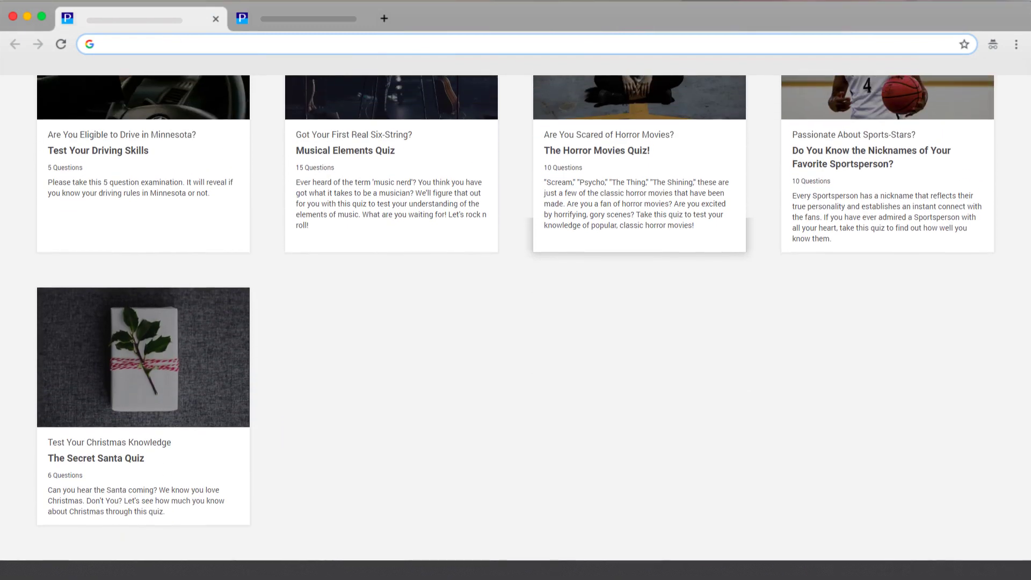